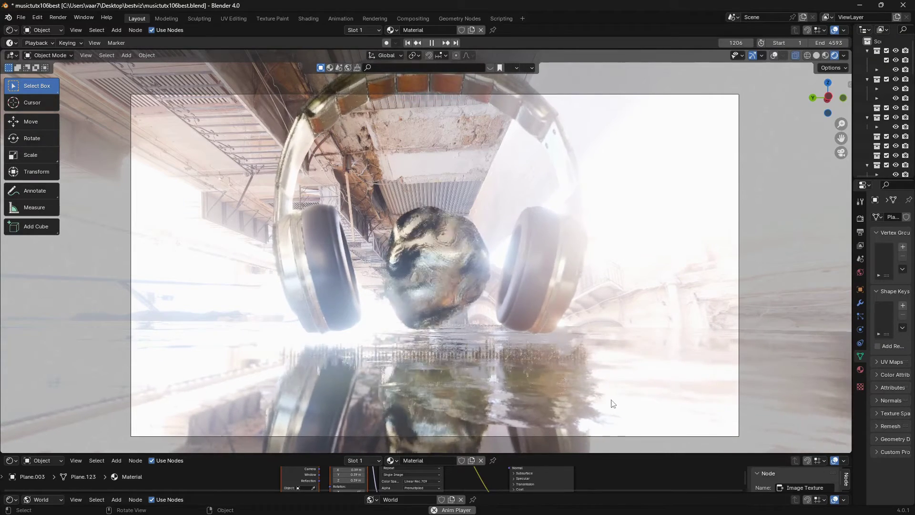
{"action": "key", "text": "space"}
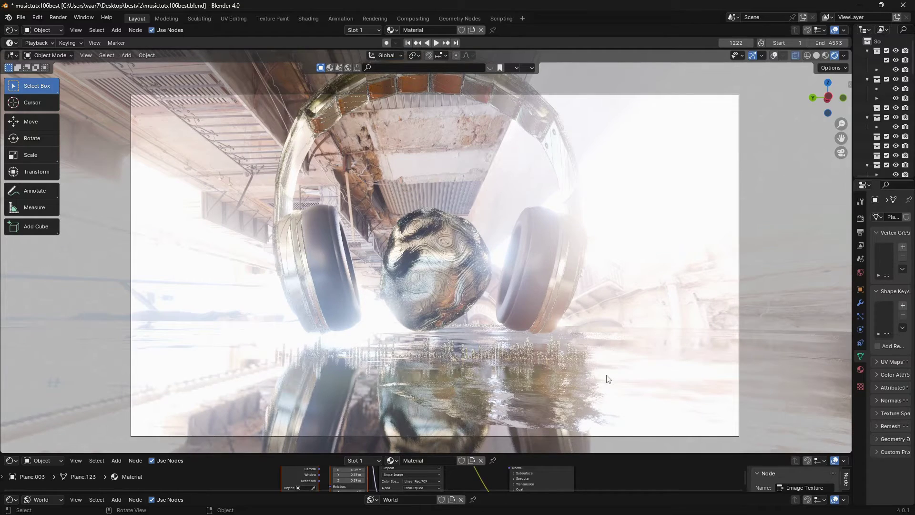
{"action": "scroll", "coordinate": [607, 379], "scroll_direction": "up", "scroll_amount": 2}
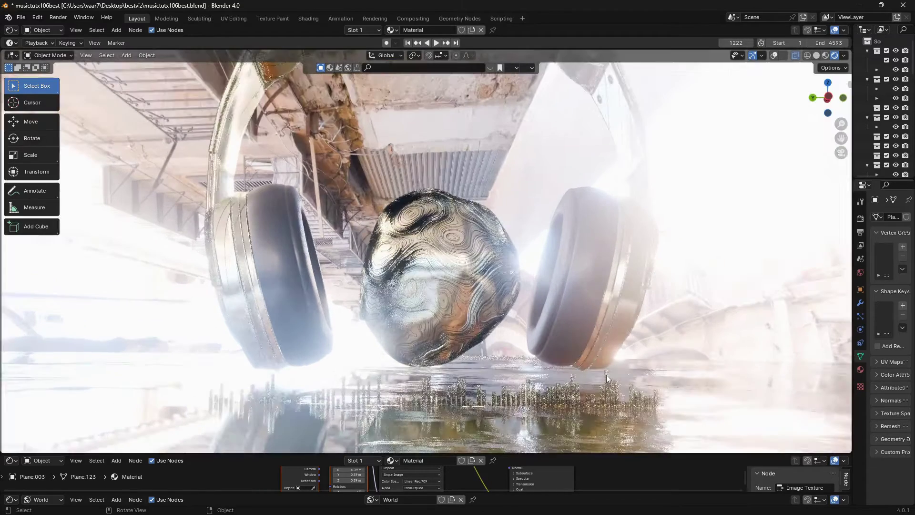
{"action": "scroll", "coordinate": [608, 379], "scroll_direction": "down", "scroll_amount": 2}
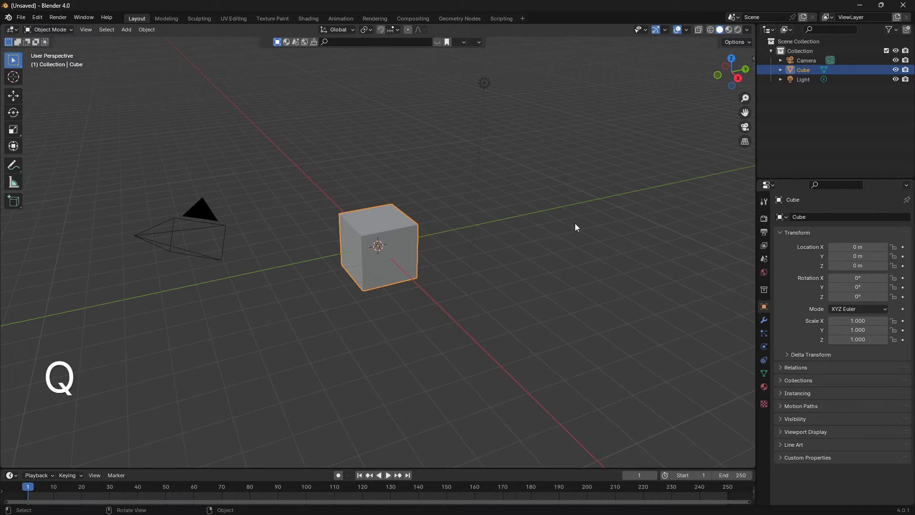
- Delete the default cube, camera and light from the scene
{"action": "key", "text": "a"}
{"action": "key", "text": "x"}
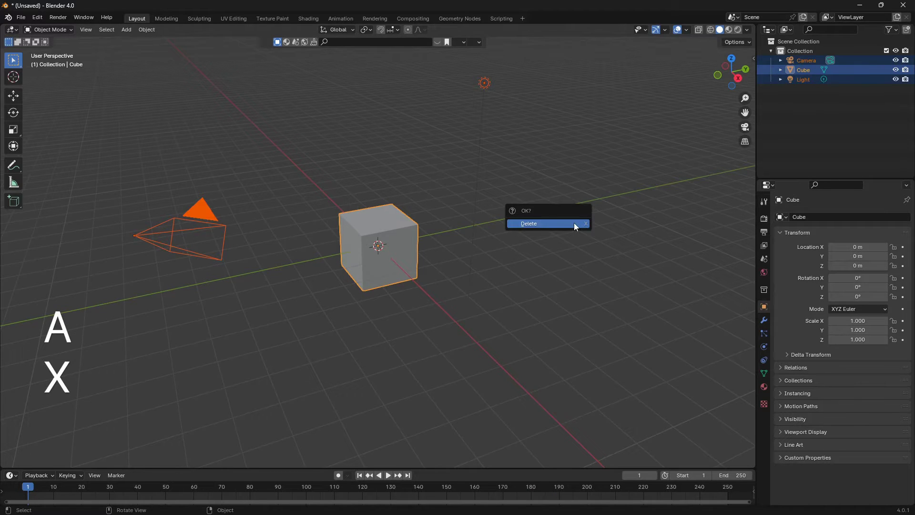
{"action": "left_click", "coordinate": [574, 222]}
- Add an ico sphere mesh at the origin with 6 subdivisions
{"action": "key", "text": "shift+a"}
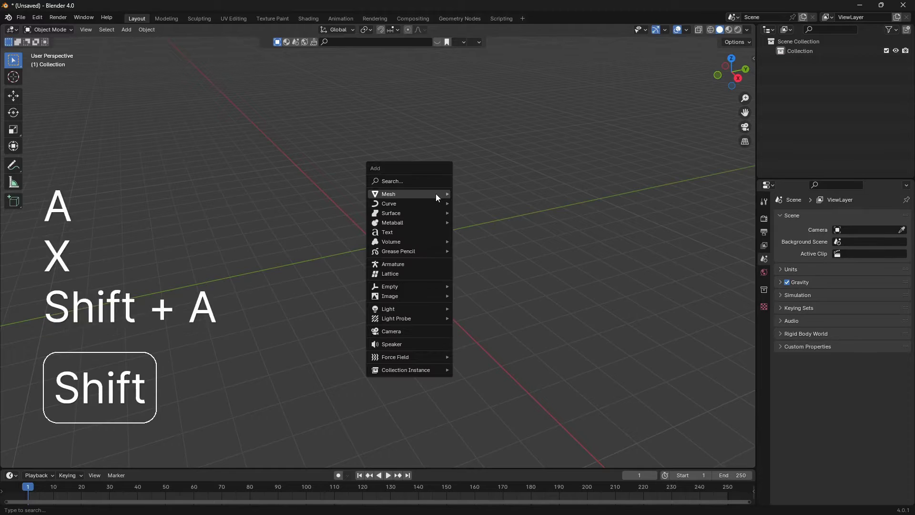
{"action": "mouse_move", "coordinate": [435, 194]}
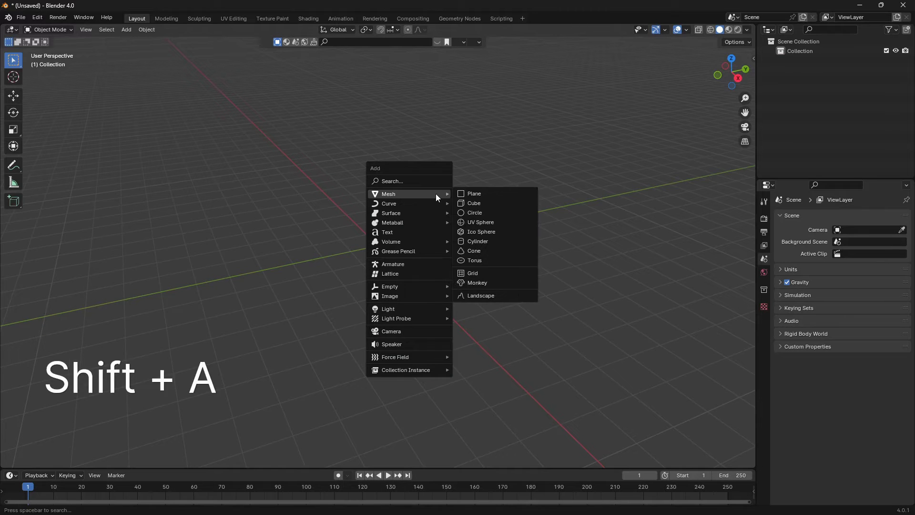
{"action": "left_click", "coordinate": [504, 231]}
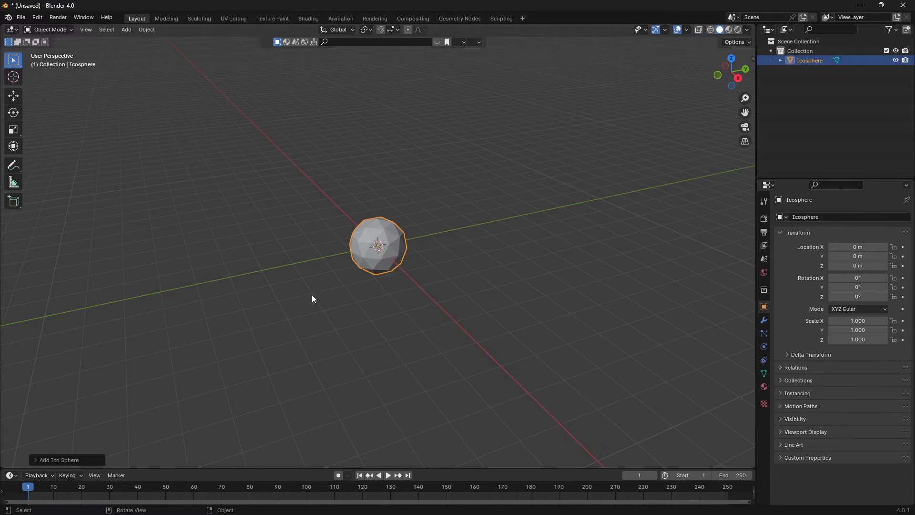
{"action": "left_click", "coordinate": [82, 460]}
{"action": "left_click", "coordinate": [155, 366]}
{"action": "left_click", "coordinate": [155, 366]}
{"action": "left_click", "coordinate": [155, 366]}
{"action": "left_click", "coordinate": [155, 366]}
- Apply smooth shading to the ico sphere
{"action": "scroll", "coordinate": [375, 315], "scroll_direction": "up", "scroll_amount": 6}
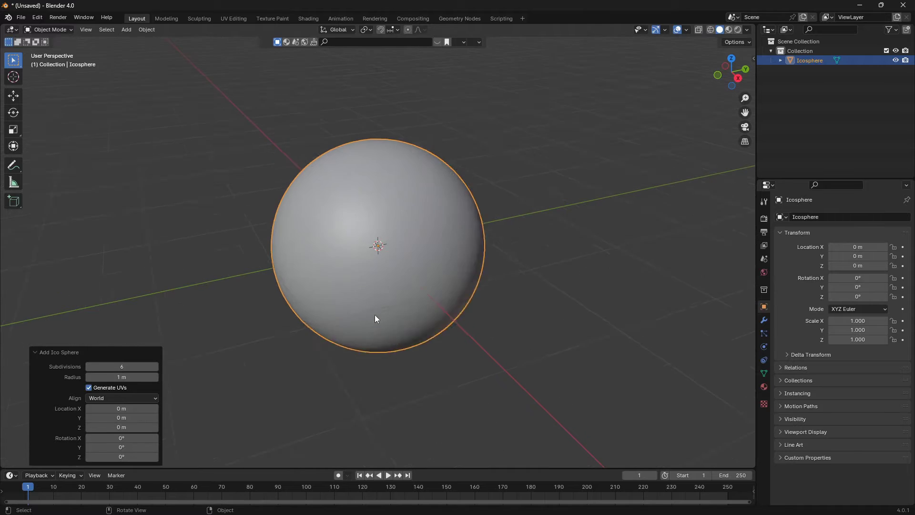
{"action": "scroll", "coordinate": [375, 315], "scroll_direction": "up", "scroll_amount": 1}
{"action": "right_click", "coordinate": [384, 205]}
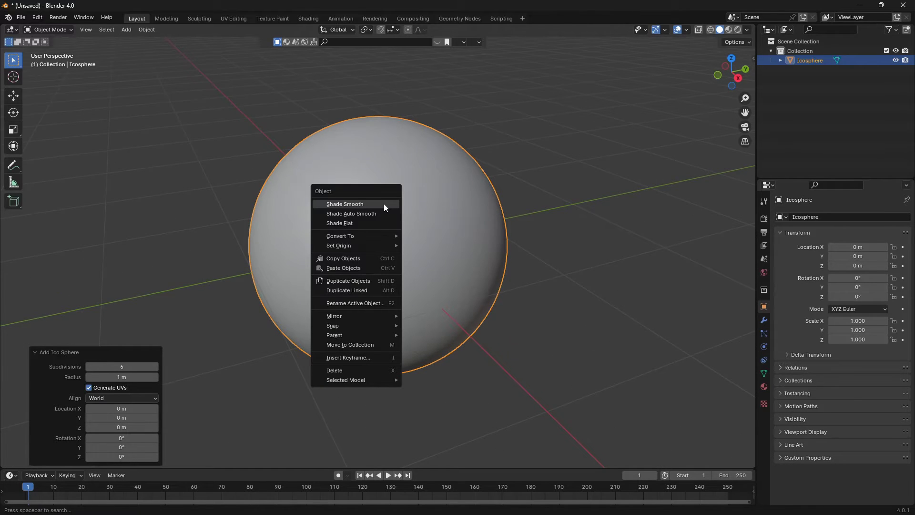
{"action": "left_click", "coordinate": [384, 204]}
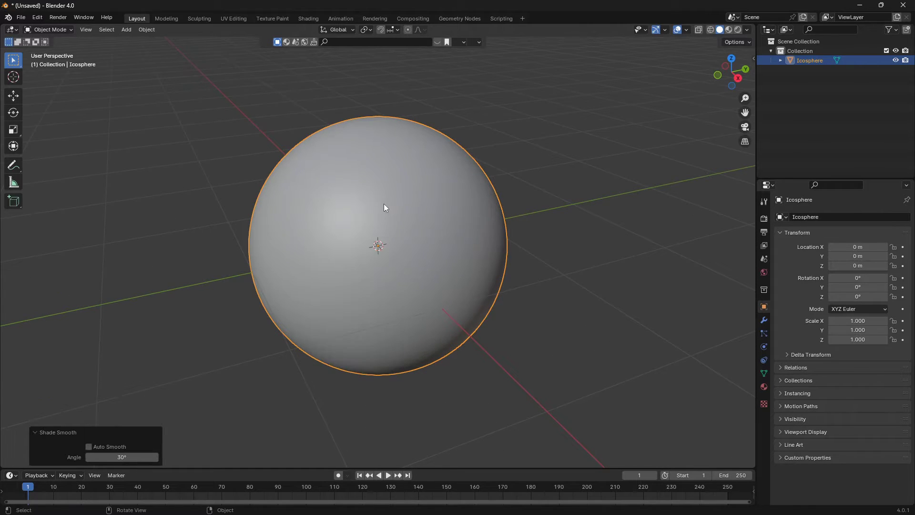
- Add a Displace modifier to the ico sphere
{"action": "scroll", "coordinate": [525, 255], "scroll_direction": "down", "scroll_amount": 1}
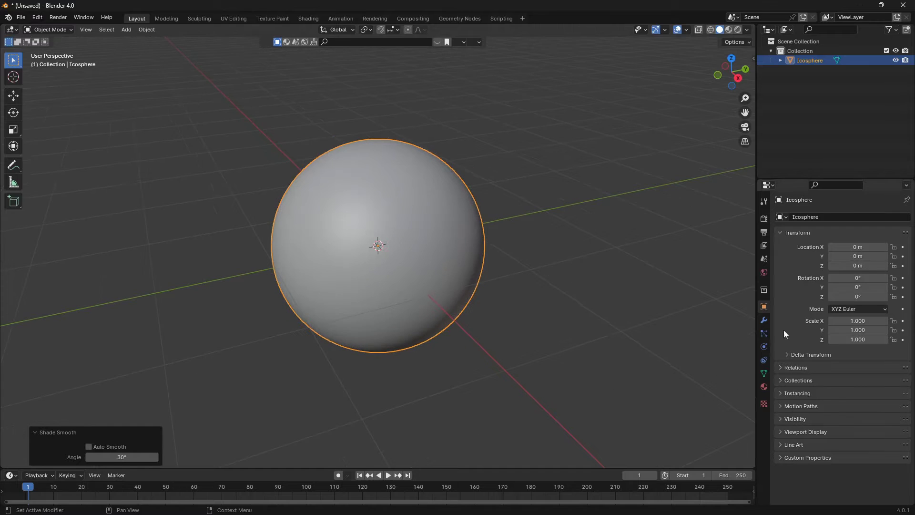
{"action": "left_click", "coordinate": [766, 321]}
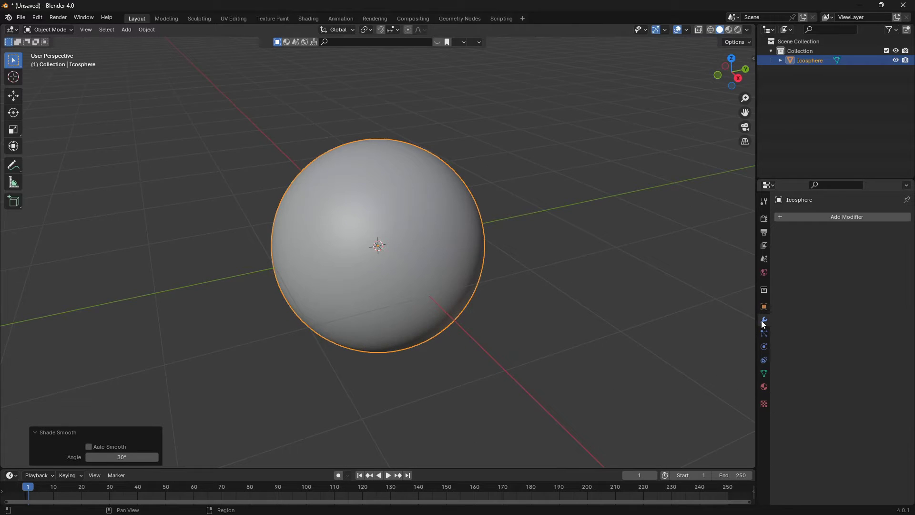
{"action": "left_click", "coordinate": [848, 217]}
{"action": "mouse_move", "coordinate": [849, 217]}
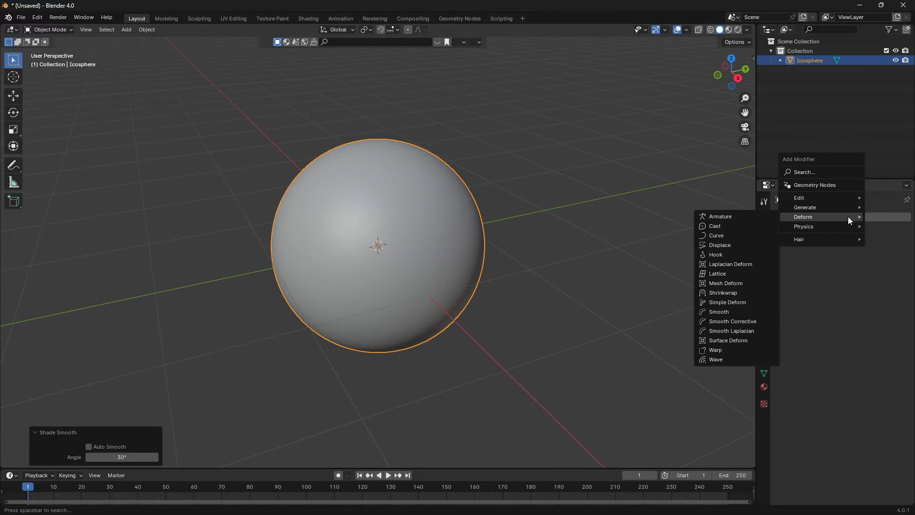
{"action": "left_click", "coordinate": [728, 246]}
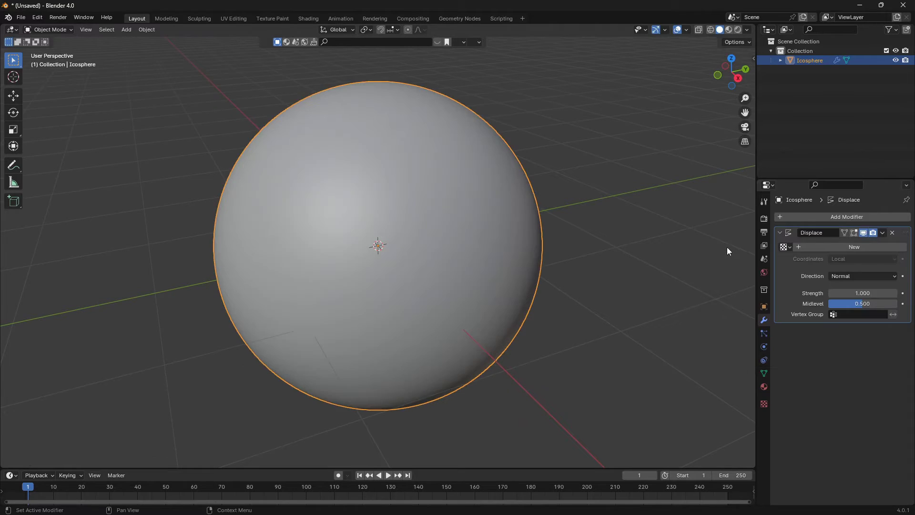
- Create a new texture for the Displace modifier and set its type to Clouds
{"action": "left_click", "coordinate": [843, 248]}
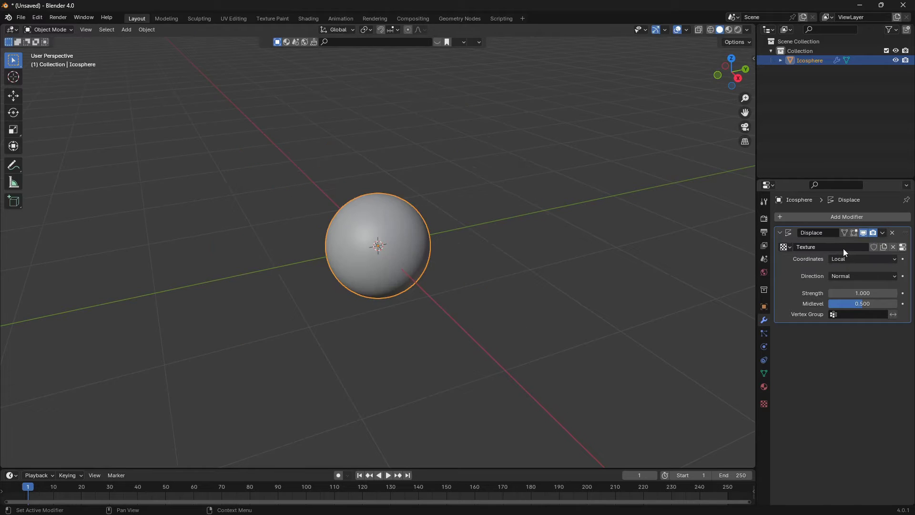
{"action": "left_click", "coordinate": [904, 248]}
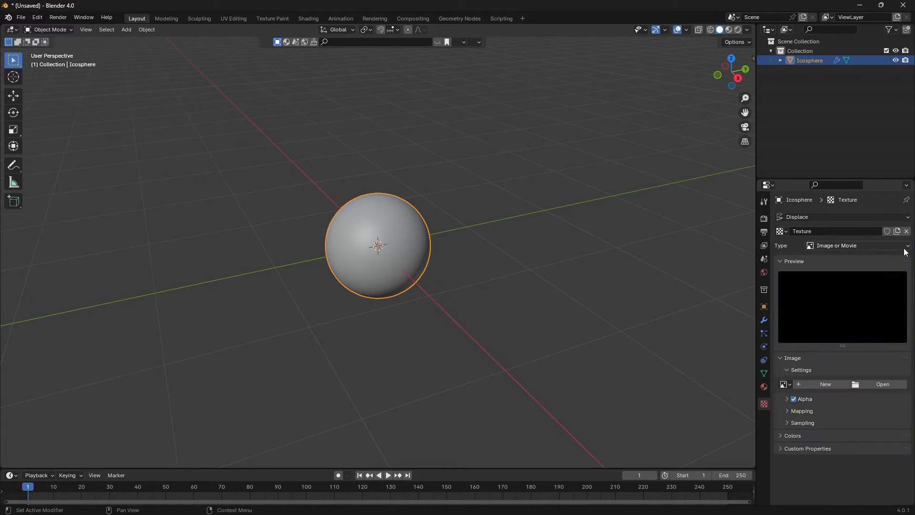
{"action": "left_click", "coordinate": [868, 245]}
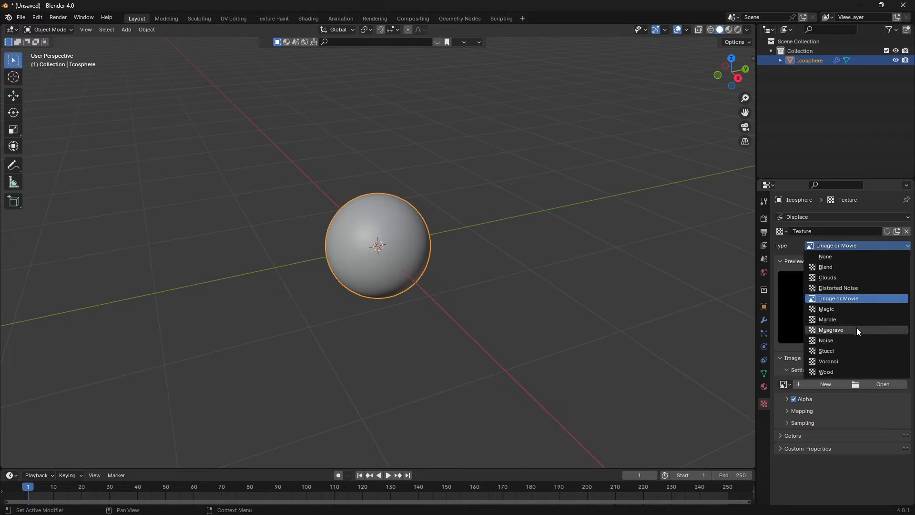
{"action": "left_click", "coordinate": [836, 277]}
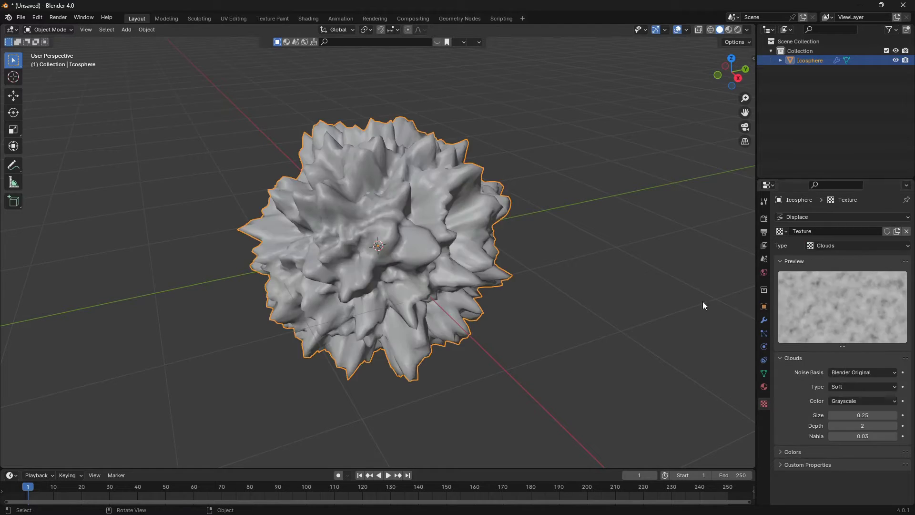
{"action": "middle_click_drag", "start_coordinate": [462, 299], "coordinate": [428, 288]}
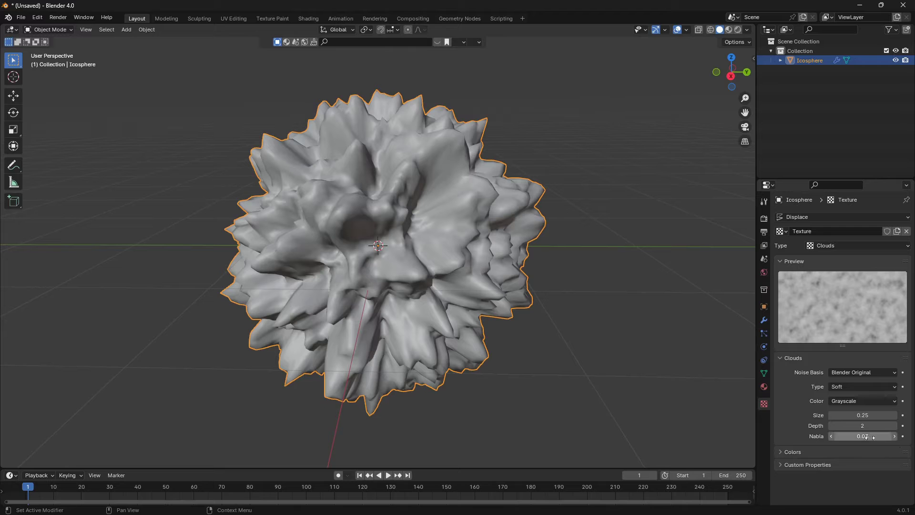
- Set the Clouds texture's size to 1.87 to give the sphere broad, smooth bumps
{"action": "left_click_drag", "start_coordinate": [844, 418], "coordinate": [899, 418], "text": "shift"}
{"action": "middle_click_drag", "start_coordinate": [362, 295], "coordinate": [475, 293]}
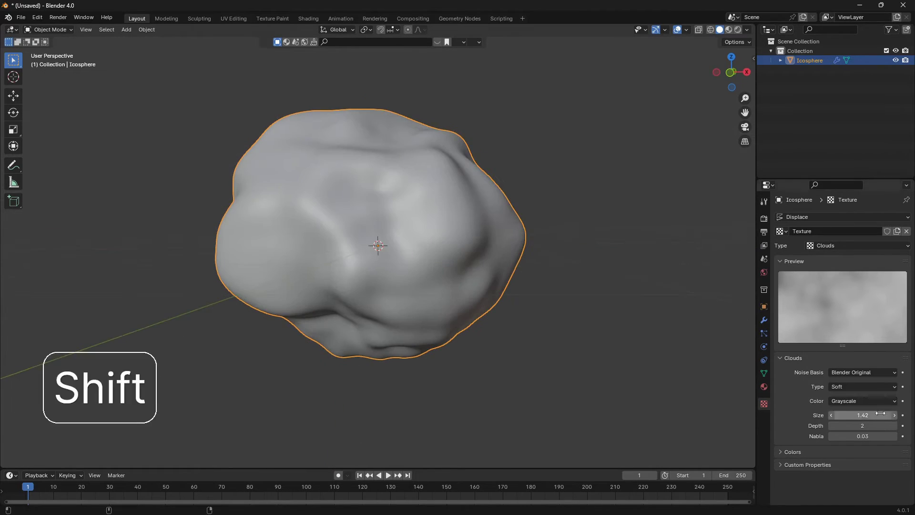
{"action": "left_click_drag", "start_coordinate": [863, 415], "coordinate": [885, 415], "text": "shift"}
{"action": "middle_click_drag", "start_coordinate": [505, 333], "coordinate": [420, 319]}
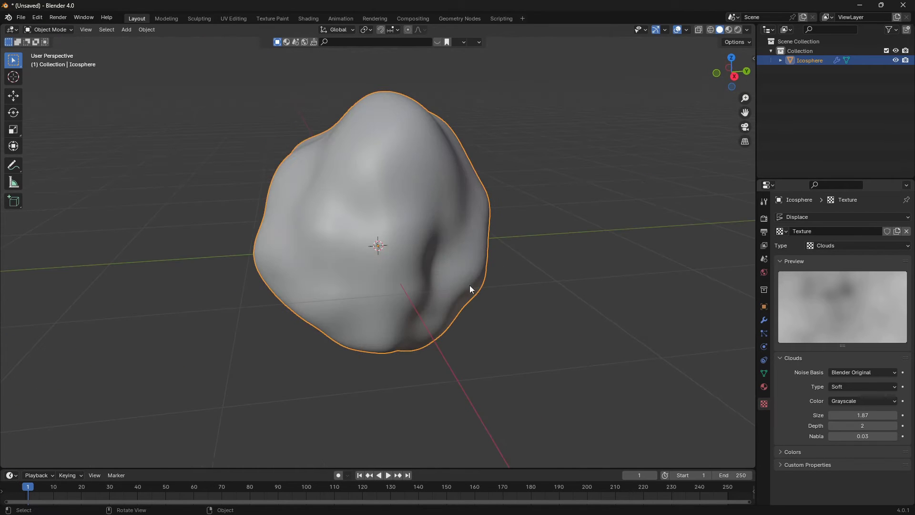
{"action": "middle_click_drag", "start_coordinate": [467, 292], "coordinate": [443, 311]}
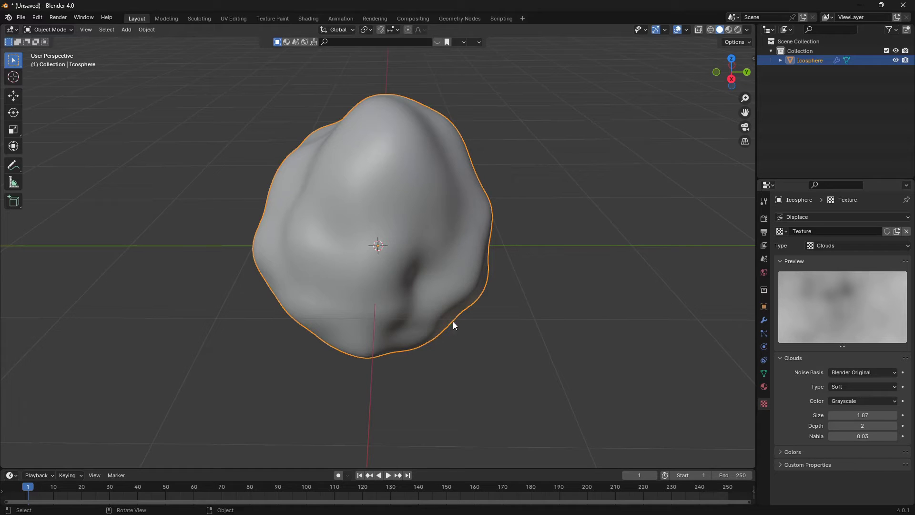
- Insert a keyframe on the Displace modifier's Strength at frame 1
{"action": "left_click", "coordinate": [765, 324]}
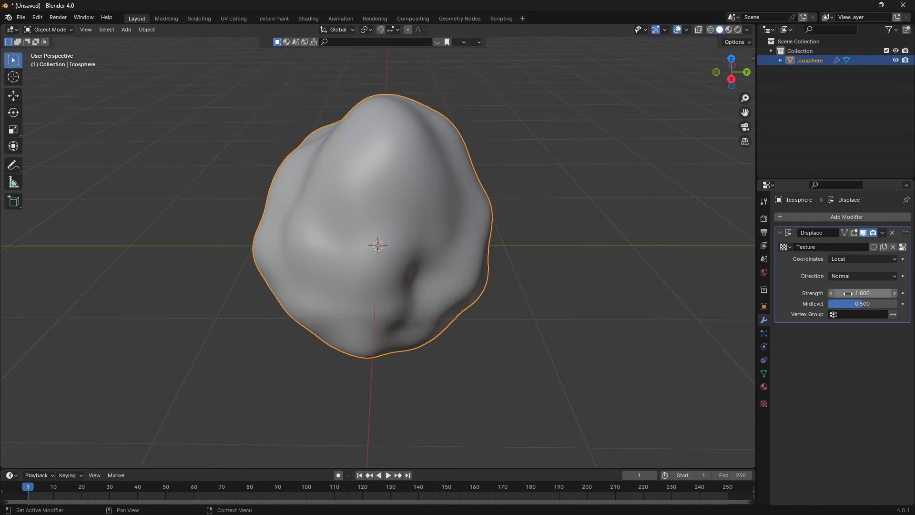
{"action": "key", "text": "i"}
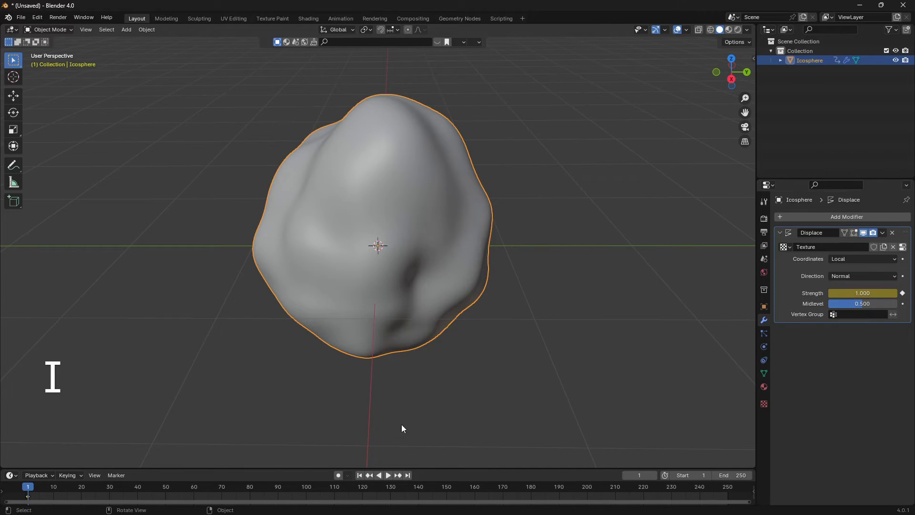
- Enlarge the timeline area upward and change it to the Video Sequencer editor
{"action": "left_click_drag", "start_coordinate": [437, 468], "coordinate": [418, 337]}
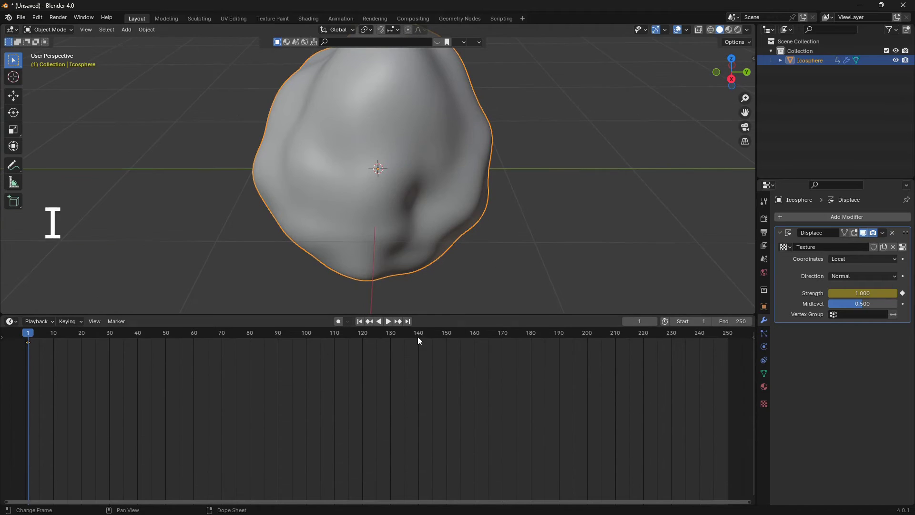
{"action": "left_click", "coordinate": [14, 324]}
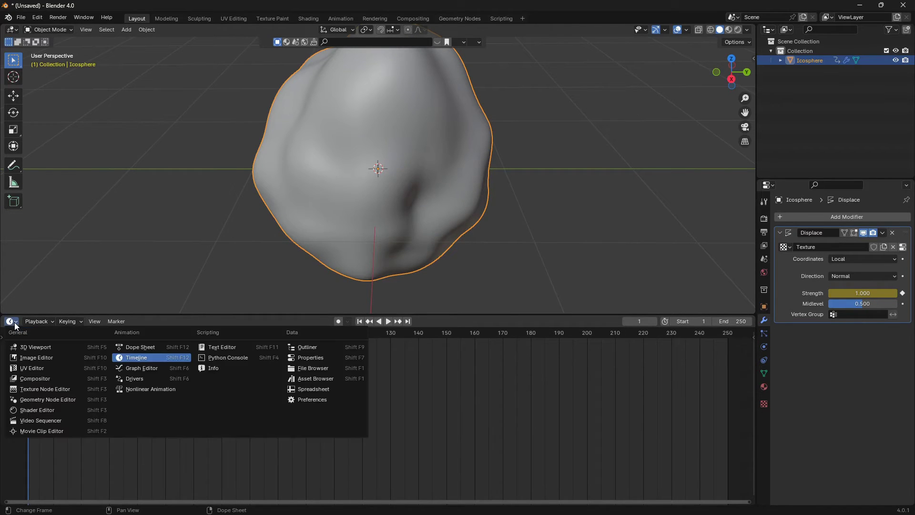
{"action": "left_click", "coordinate": [59, 420]}
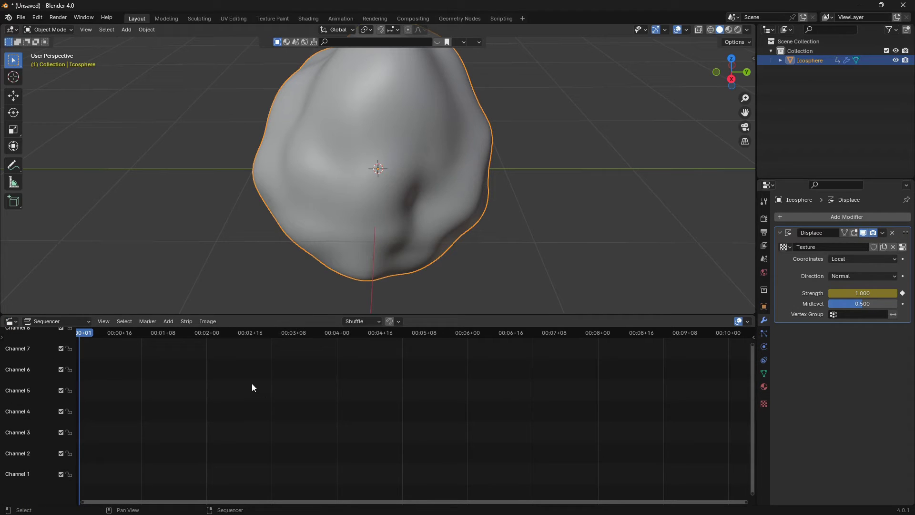
- Add the Transits MP3 from the Desktop's song folder as a sound strip on channel 1, starting at frame 1
{"action": "left_click", "coordinate": [168, 322]}
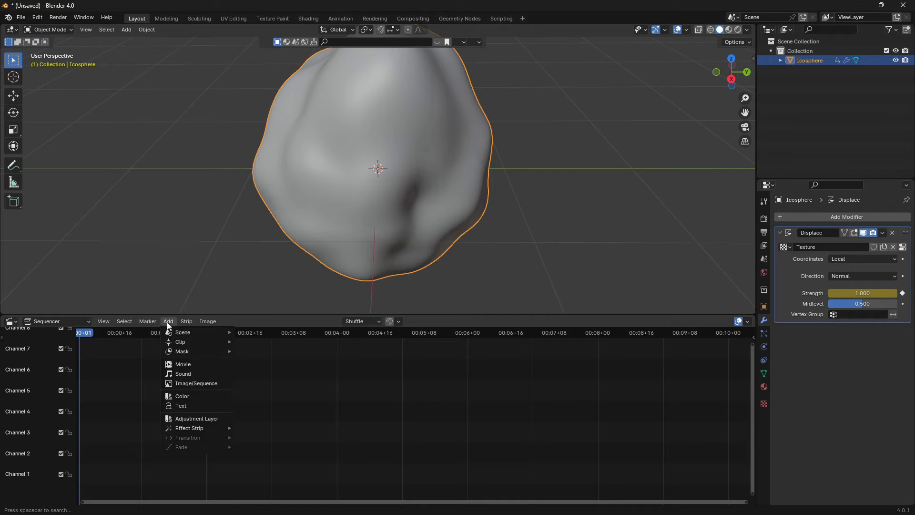
{"action": "left_click", "coordinate": [188, 375]}
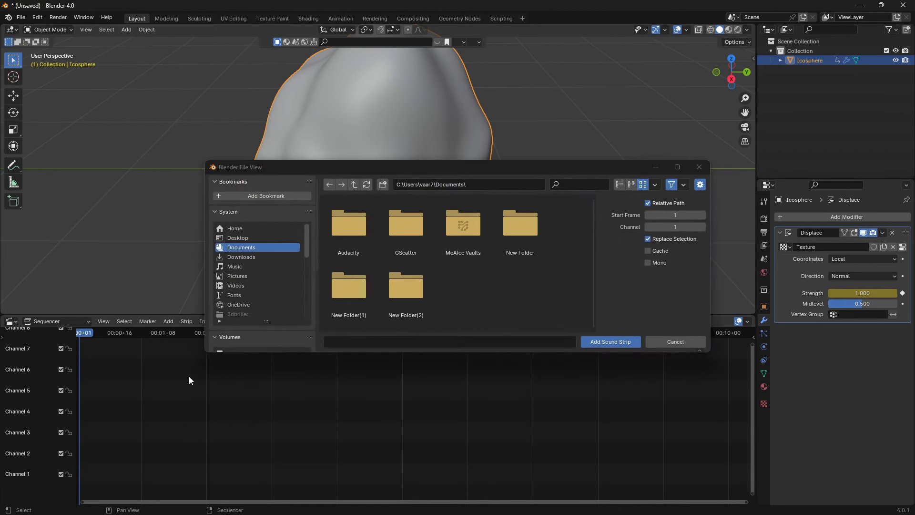
{"action": "left_click", "coordinate": [237, 238]}
{"action": "left_click", "coordinate": [579, 186]}
{"action": "type", "text": "song"}
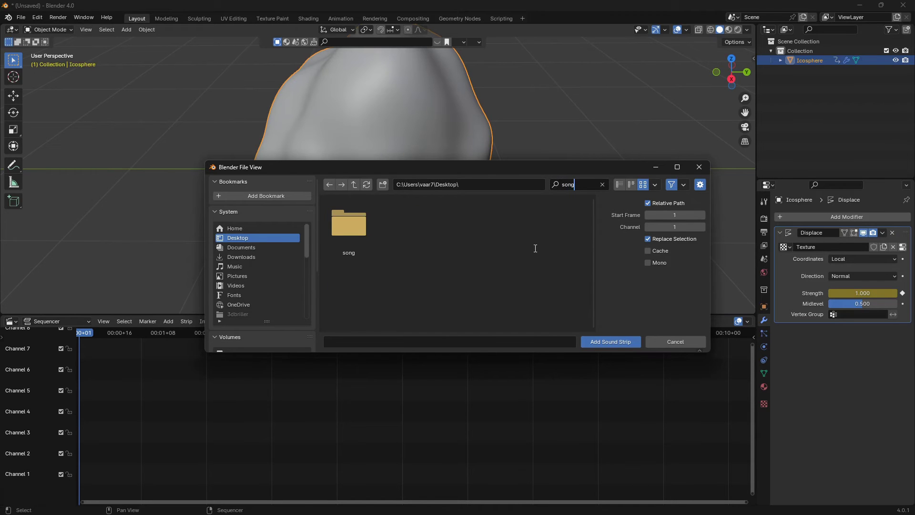
{"action": "double_click", "coordinate": [352, 223]}
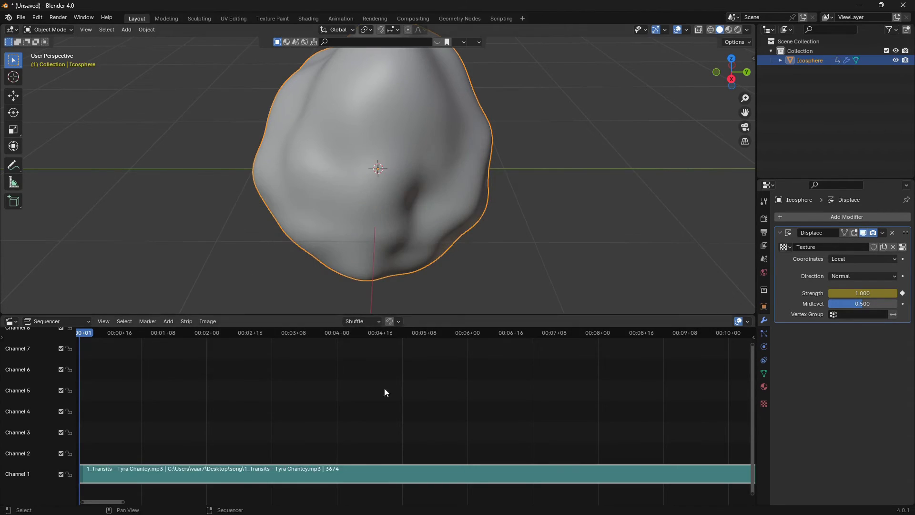
- Play the animation briefly to check the song's sound, stop playback and return to the first frame
{"action": "mouse_move", "coordinate": [384, 388]}
{"action": "middle_mouse_down"}
{"action": "mouse_move", "coordinate": [353, 452]}
{"action": "mouse_move", "coordinate": [396, 396]}
{"action": "middle_mouse_up"}
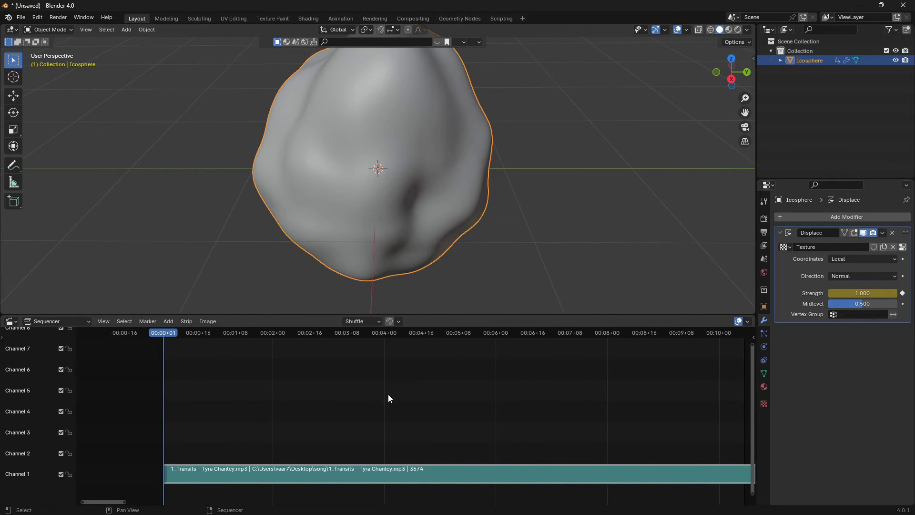
{"action": "scroll", "coordinate": [382, 410], "scroll_direction": "up", "scroll_amount": 1}
{"action": "middle_click_drag", "start_coordinate": [414, 307], "coordinate": [412, 234]}
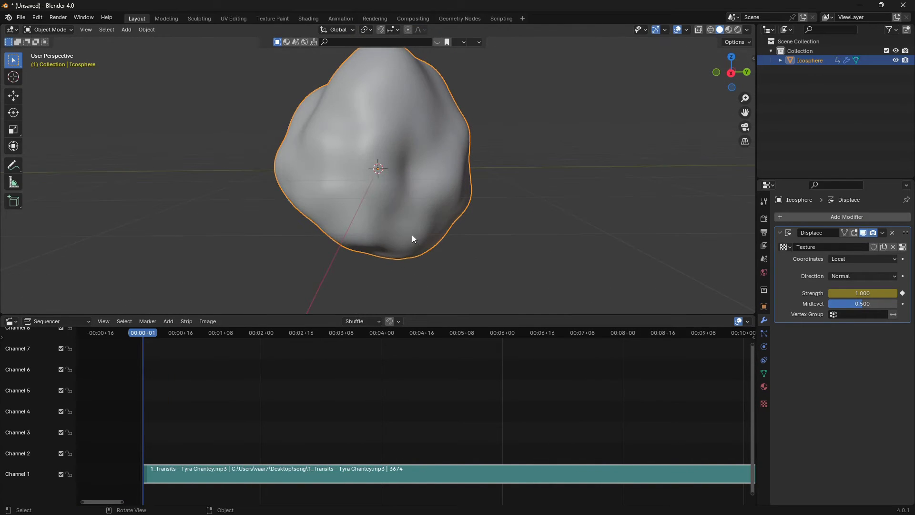
{"action": "key", "text": "space"}
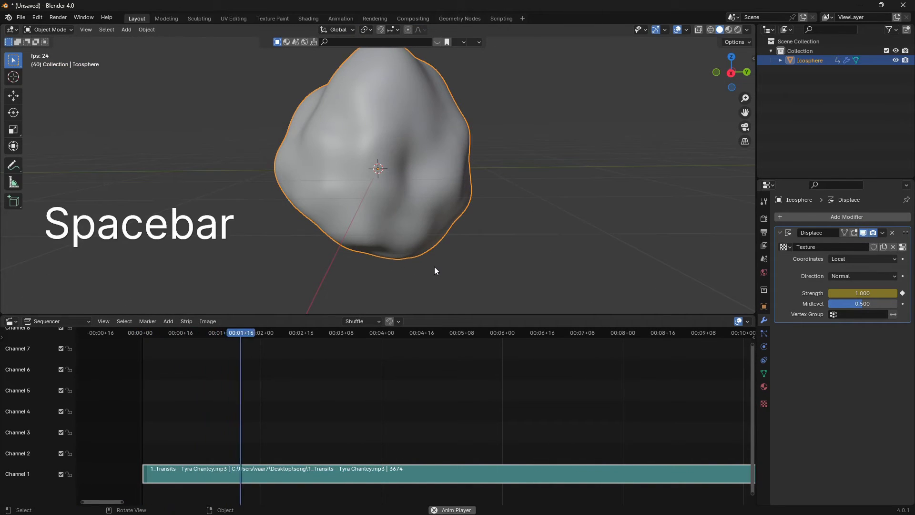
{"action": "key", "text": "space"}
{"action": "key", "text": "shift+Left"}
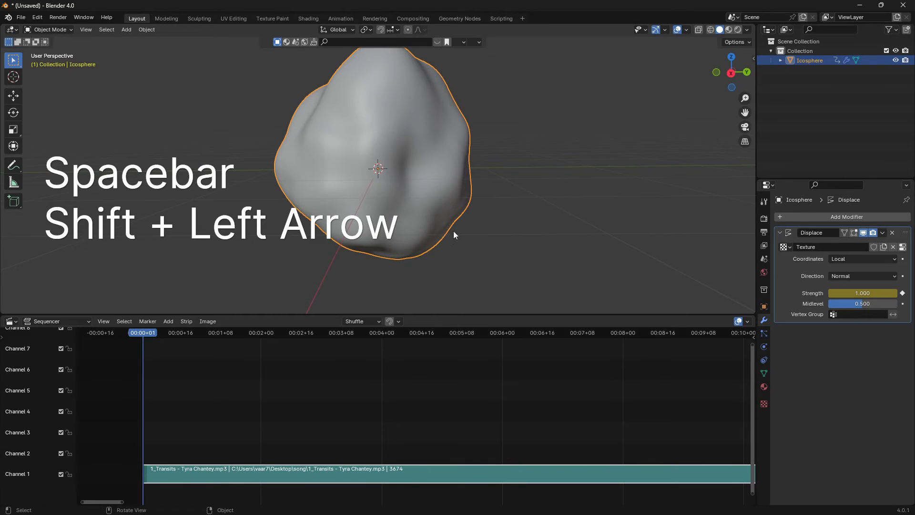
- Change the Video Sequencer area to the Graph Editor and frame the Displace Strength curve
{"action": "mouse_move", "coordinate": [454, 232]}
{"action": "middle_mouse_down"}
{"action": "mouse_move", "coordinate": [428, 273]}
{"action": "mouse_move", "coordinate": [428, 248]}
{"action": "mouse_move", "coordinate": [451, 224]}
{"action": "mouse_move", "coordinate": [452, 257]}
{"action": "mouse_move", "coordinate": [449, 228]}
{"action": "middle_mouse_up"}
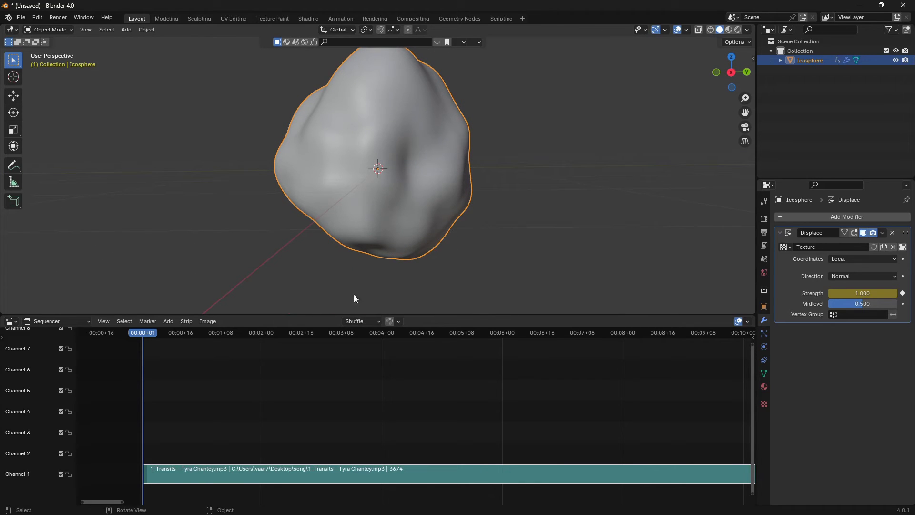
{"action": "left_click", "coordinate": [12, 322]}
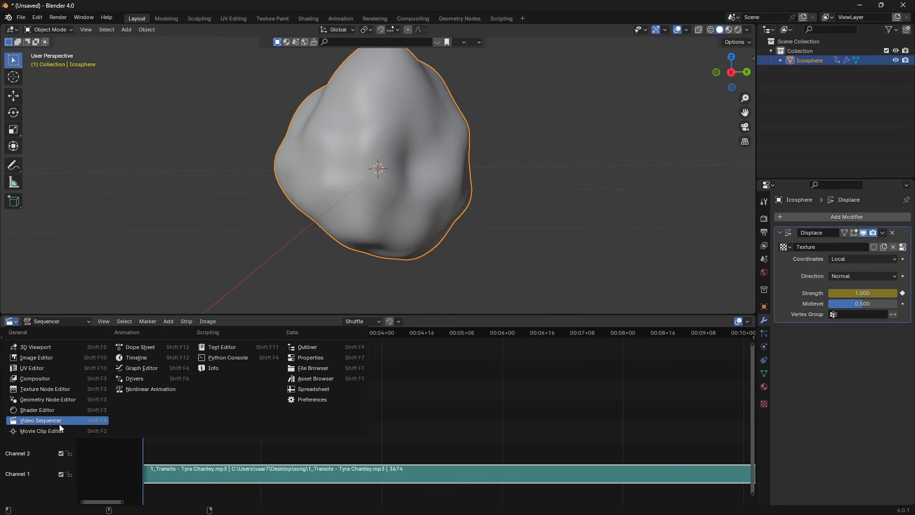
{"action": "left_click", "coordinate": [158, 368]}
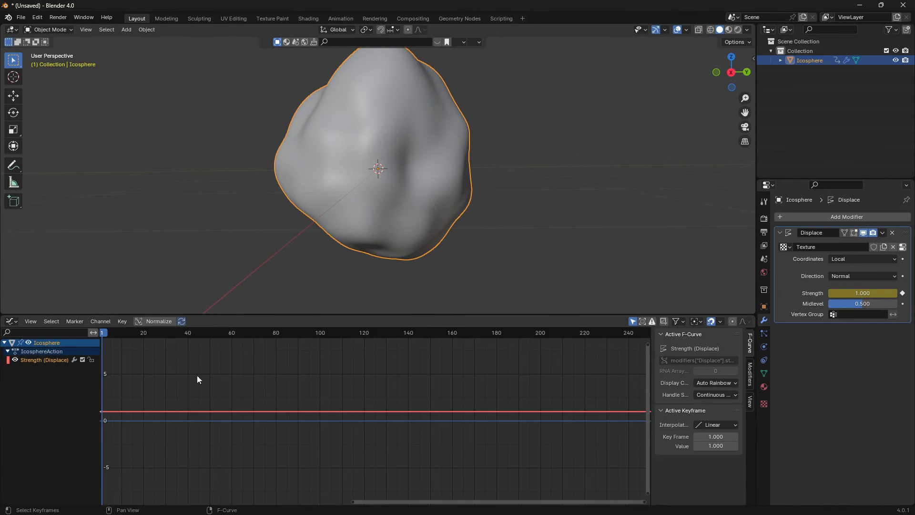
{"action": "key", "text": "Home"}
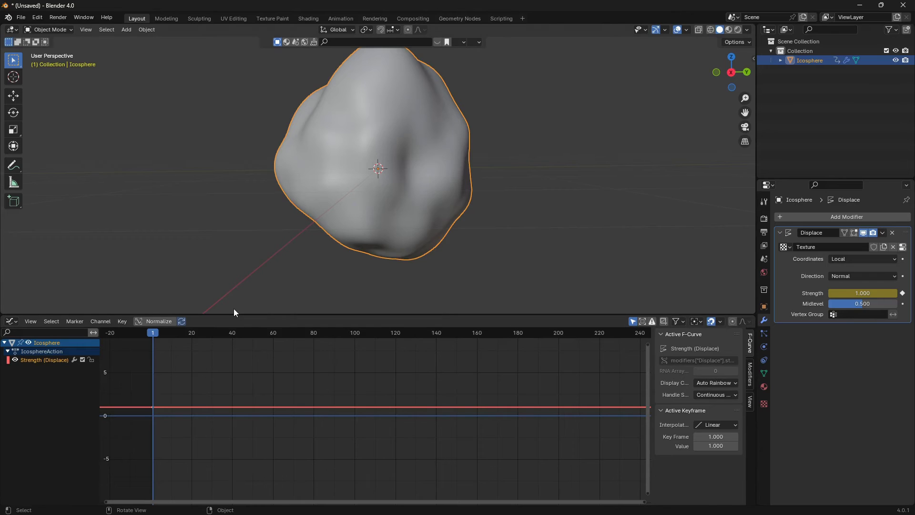
- Convert the Transits MP3 from the Desktop's song folder to samples on the Displace Strength curve with Sound to Samples, keeping the default frequency settings
{"action": "left_click", "coordinate": [122, 322]}
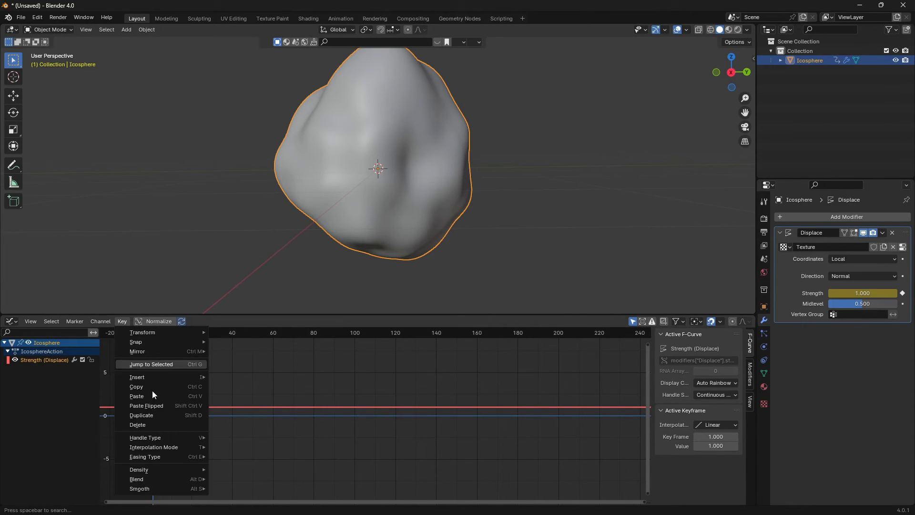
{"action": "mouse_move", "coordinate": [156, 450]}
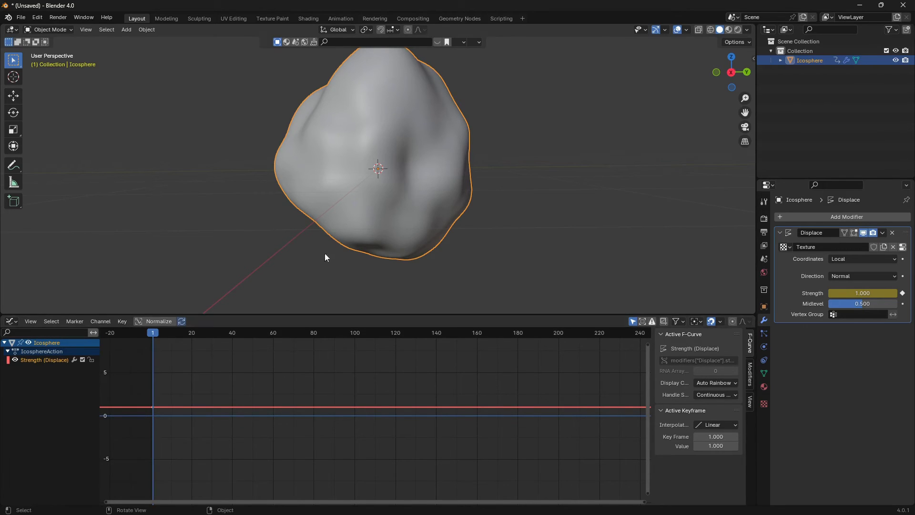
{"action": "left_click", "coordinate": [101, 322]}
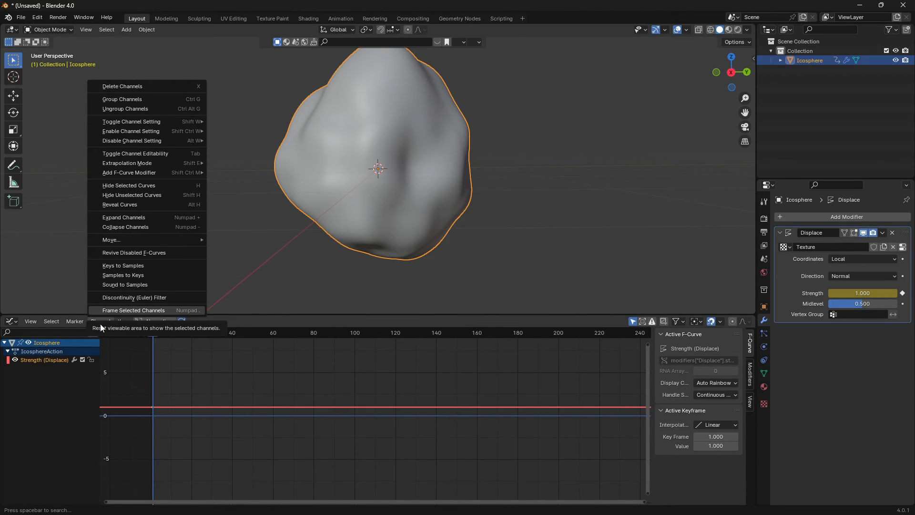
{"action": "left_click", "coordinate": [132, 285]}
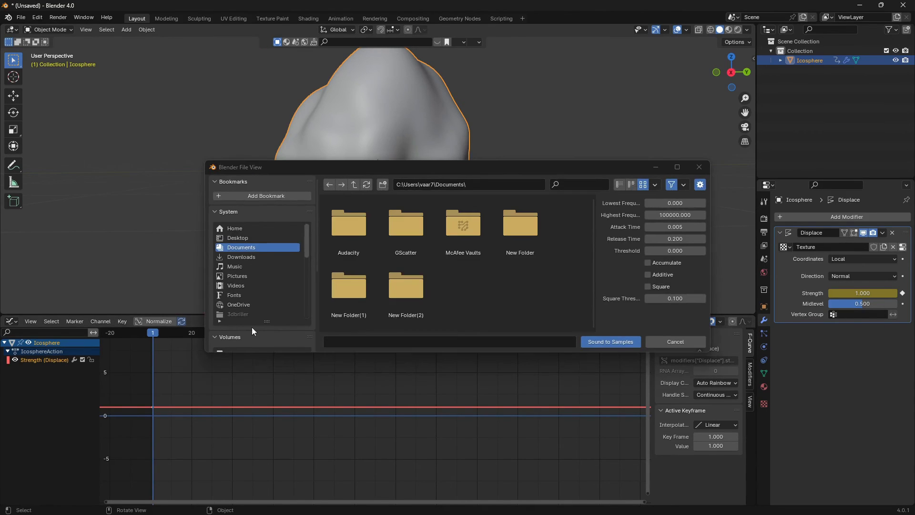
{"action": "left_click", "coordinate": [245, 239]}
{"action": "key", "text": "ctrl+f"}
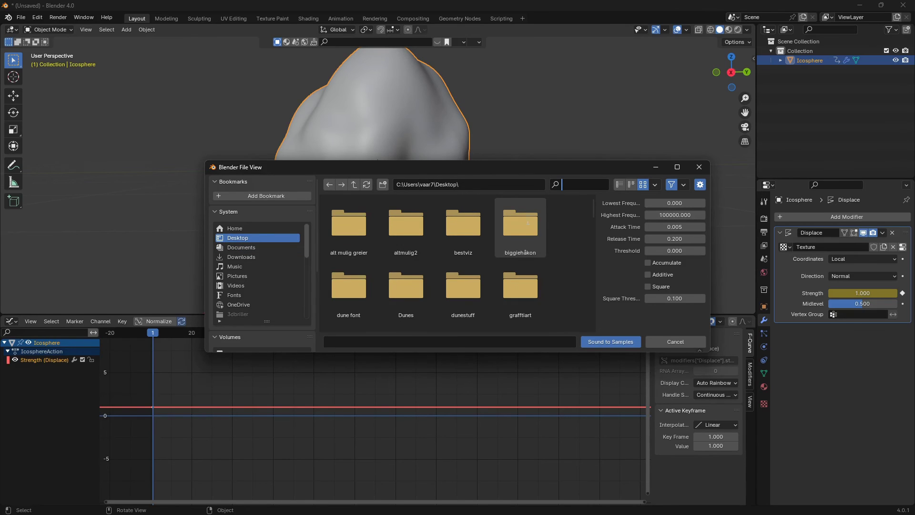
{"action": "type", "text": "song"}
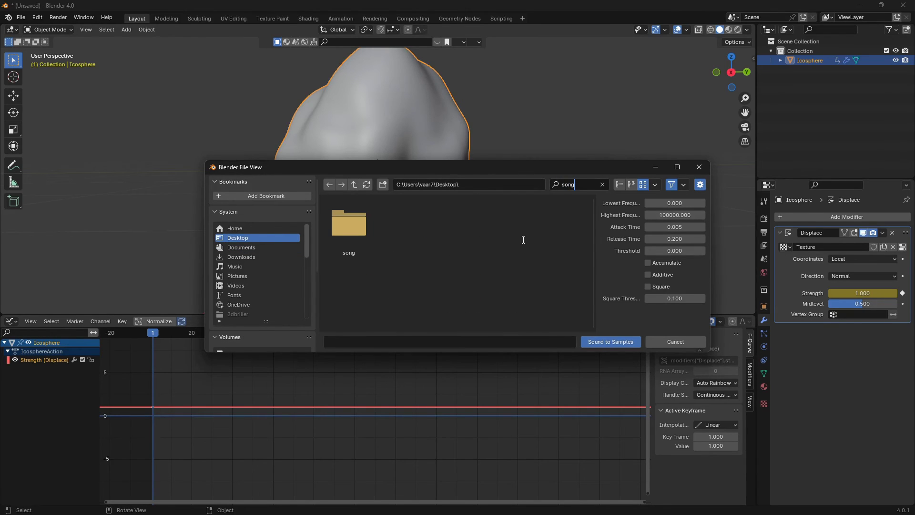
{"action": "double_click", "coordinate": [360, 237]}
{"action": "left_click", "coordinate": [359, 237]}
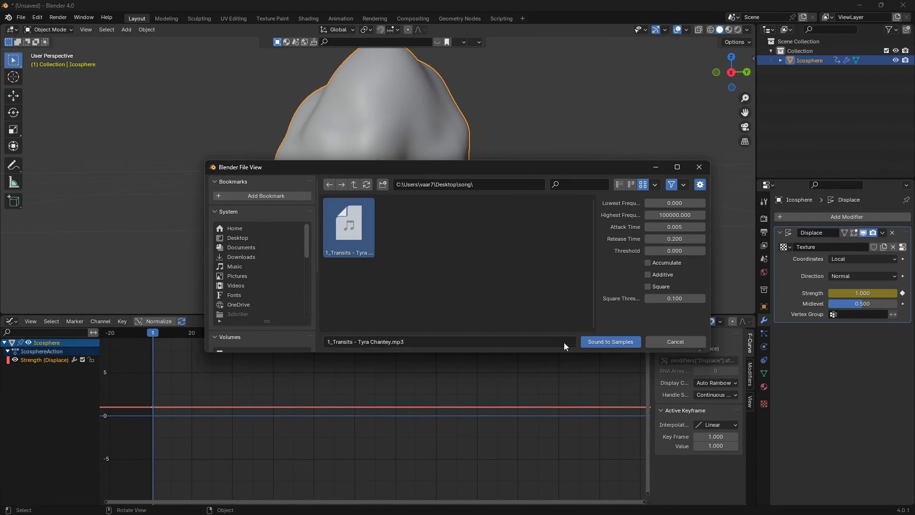
{"action": "left_click", "coordinate": [589, 342]}
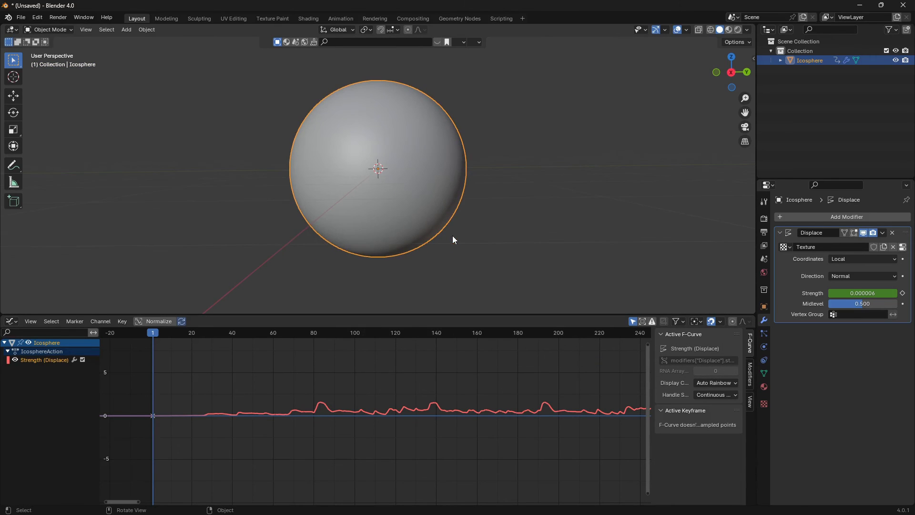
- Play the animation to check how the ico sphere reacts to the song, stop playback and return to the first frame
{"action": "key", "text": "space"}
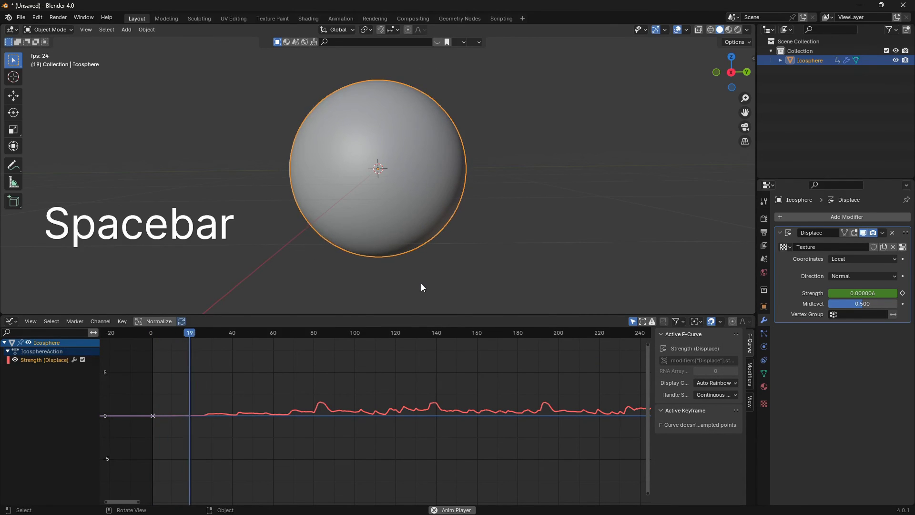
{"action": "mouse_move", "coordinate": [458, 229]}
{"action": "middle_mouse_down"}
{"action": "mouse_move", "coordinate": [452, 239]}
{"action": "mouse_move", "coordinate": [449, 229]}
{"action": "middle_mouse_up"}
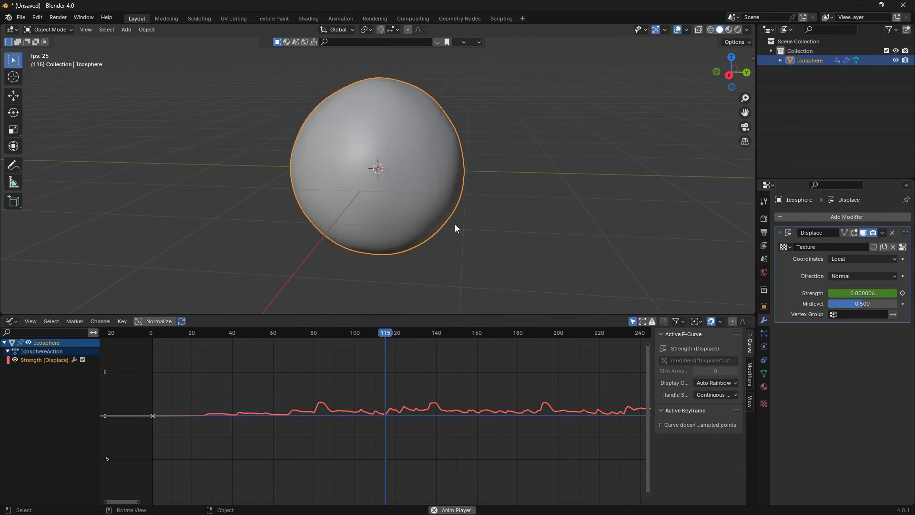
{"action": "scroll", "coordinate": [508, 395], "scroll_direction": "down", "scroll_amount": 1}
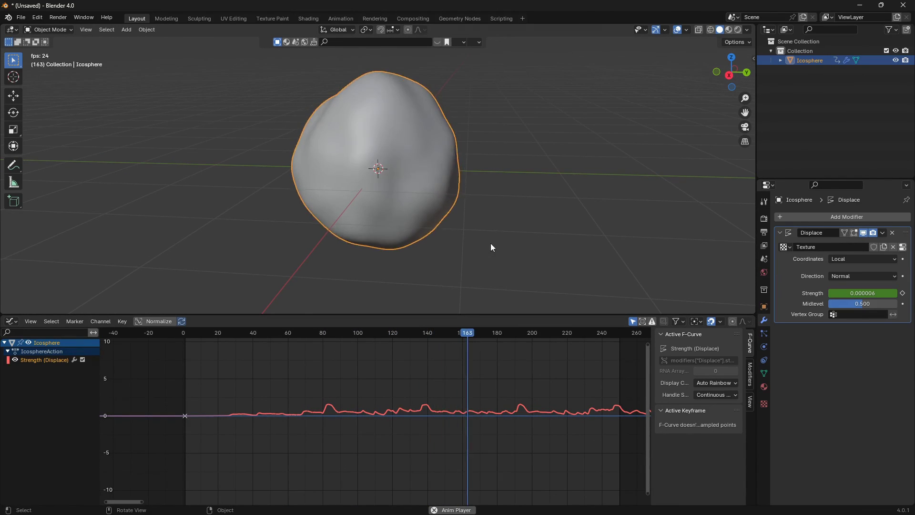
{"action": "middle_click_drag", "start_coordinate": [494, 240], "coordinate": [499, 230]}
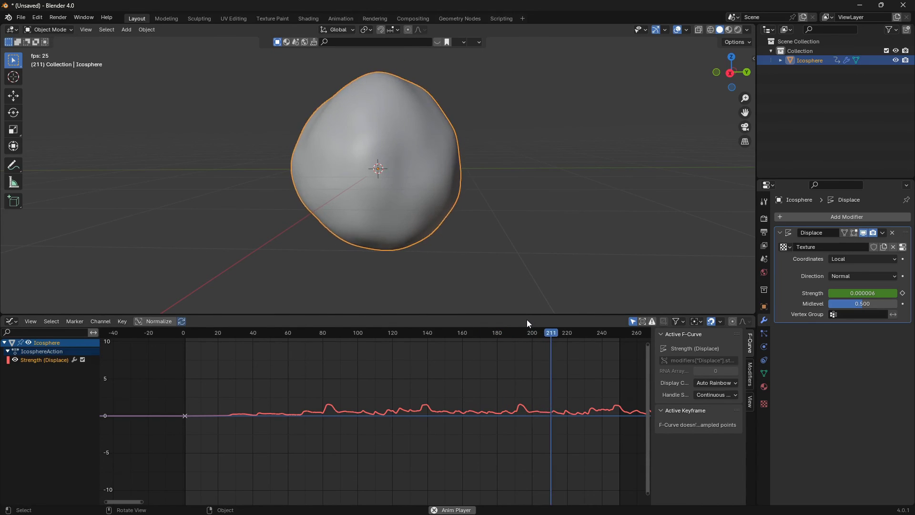
{"action": "key", "text": "space"}
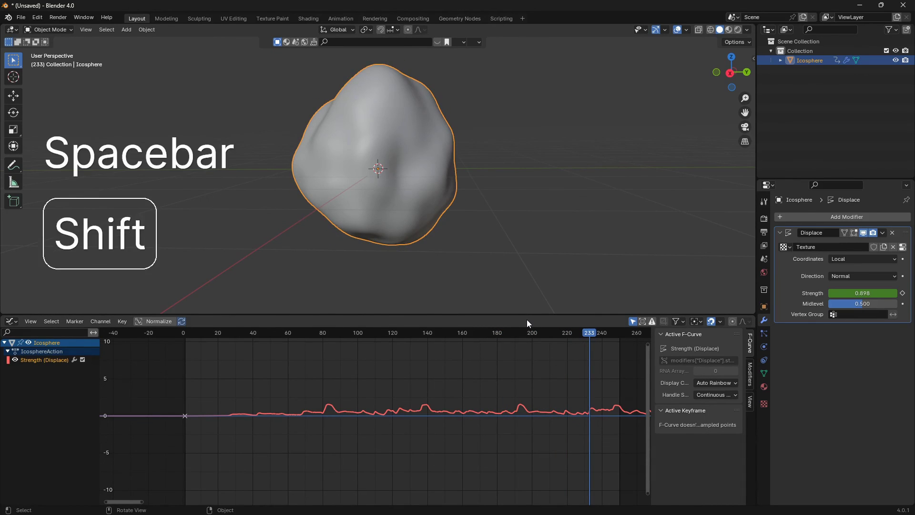
{"action": "key", "text": "shift+Left"}
{"action": "middle_click_drag", "start_coordinate": [464, 205], "coordinate": [424, 199]}
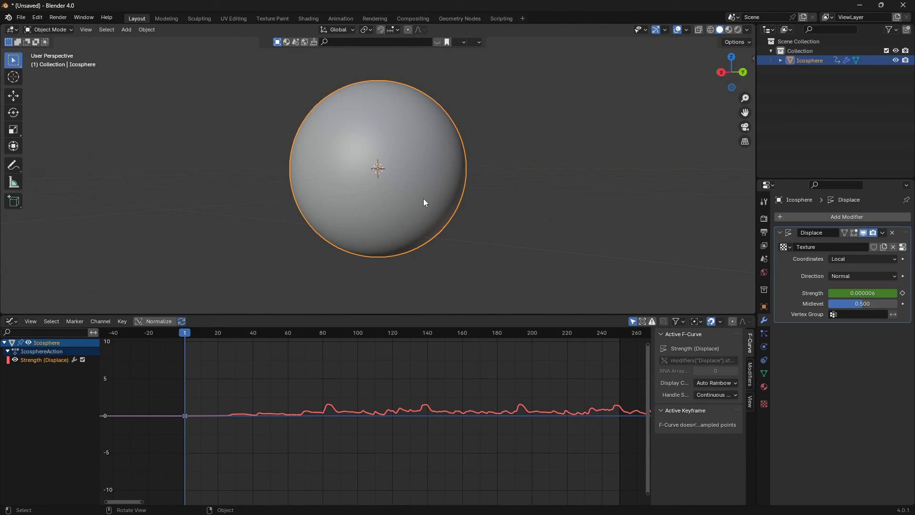